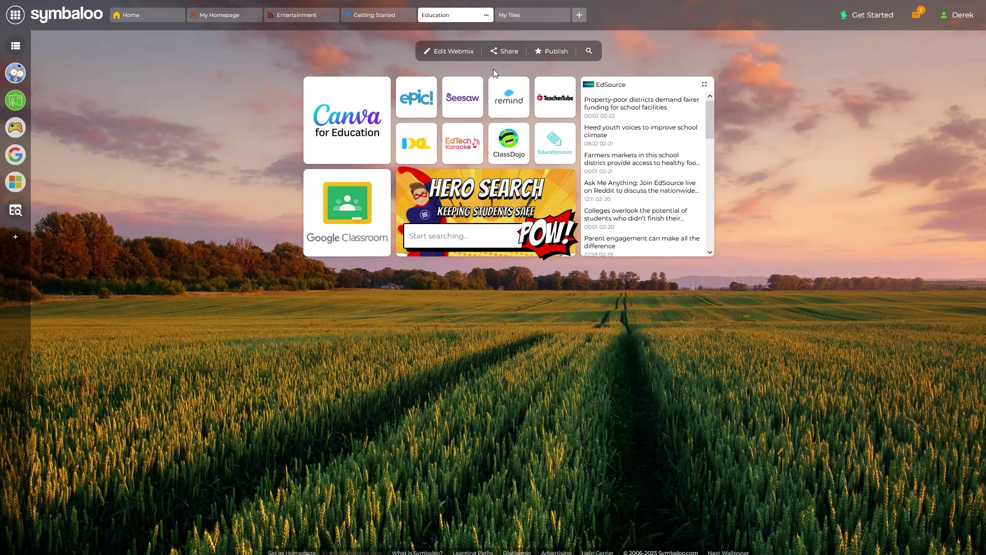
Step: Set the Education tab to peach with a graduation-cap icon, leaving its name 'Education'
{"action": "left_click", "coordinate": [448, 58]}
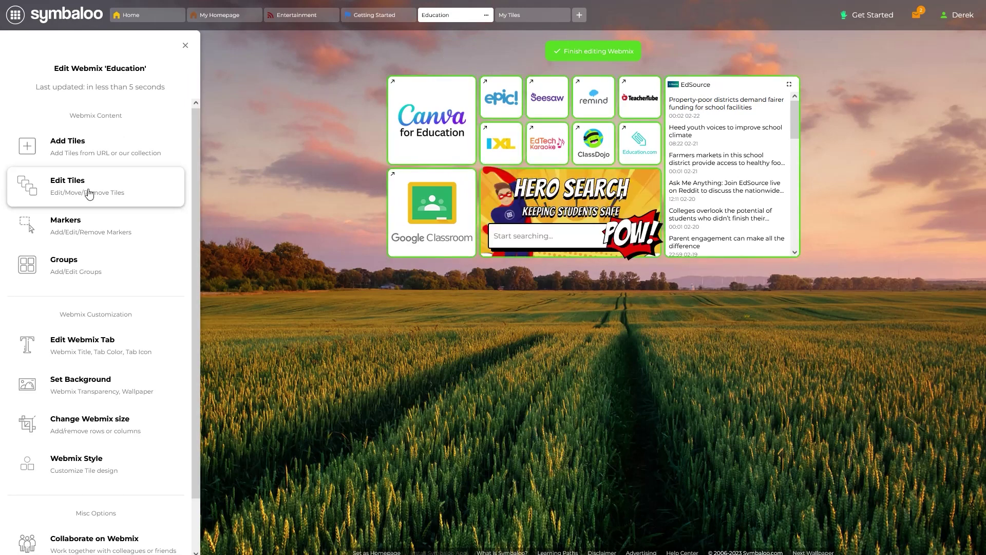
{"action": "left_click_drag", "start_coordinate": [195, 270], "coordinate": [192, 321]}
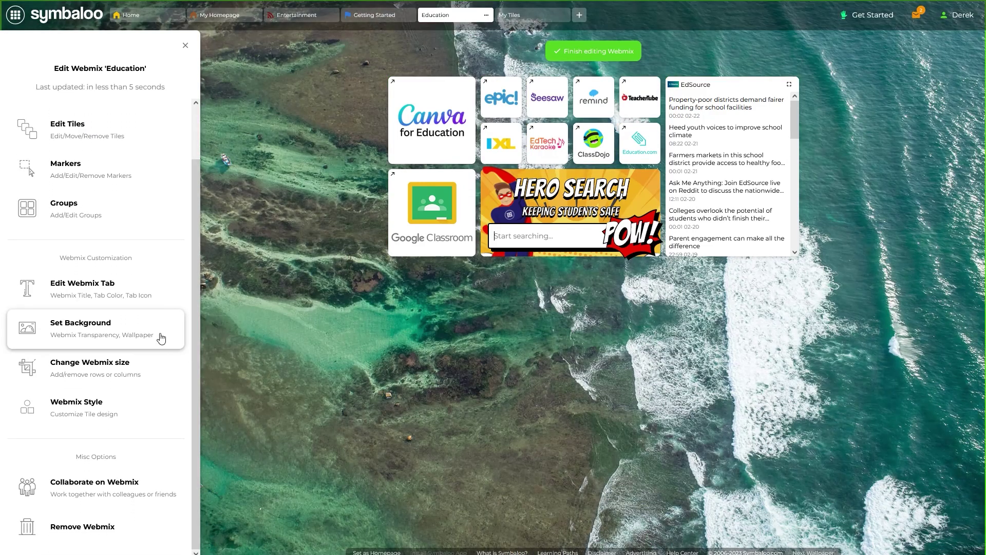
{"action": "left_click", "coordinate": [133, 292]}
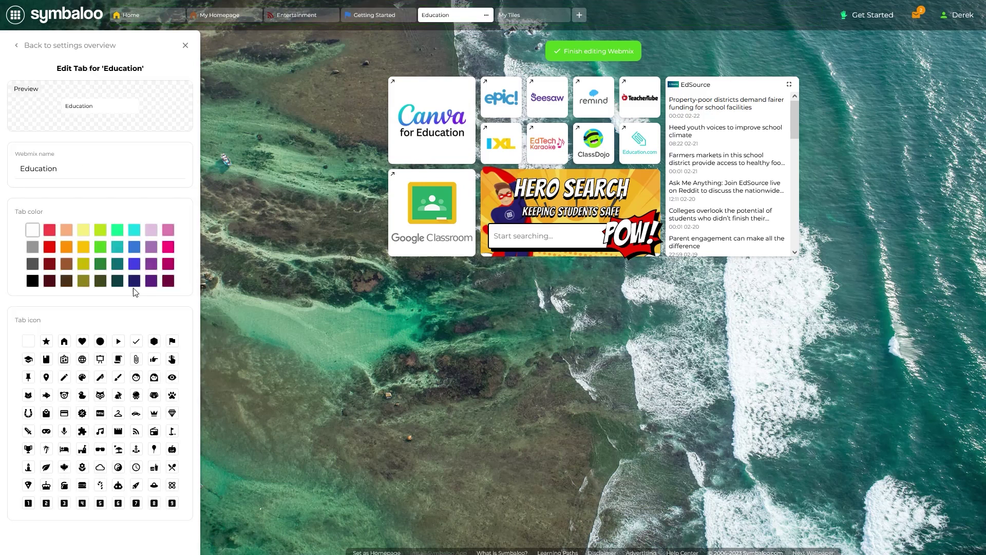
{"action": "left_click", "coordinate": [60, 171]}
{"action": "type", "text": "Webmix"}
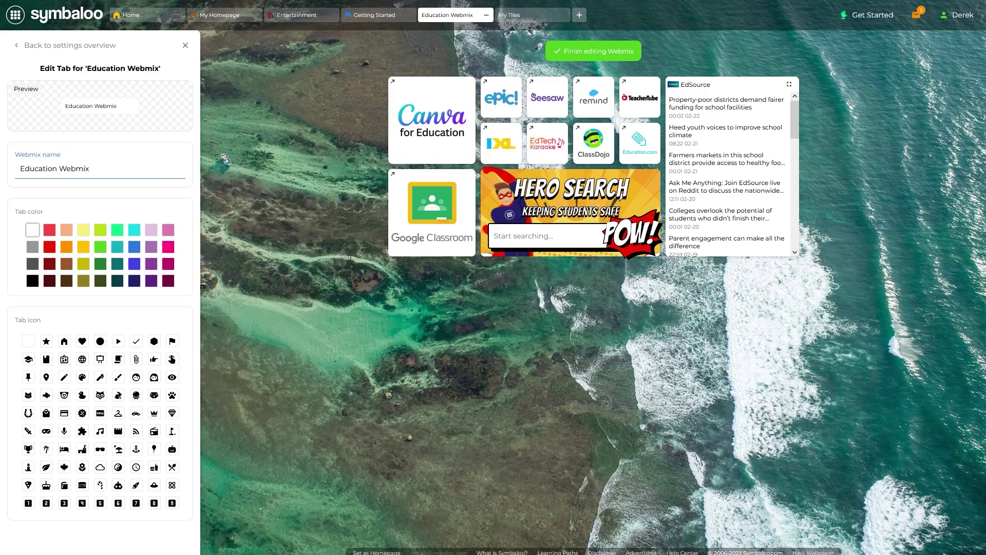
{"action": "left_click", "coordinate": [67, 232]}
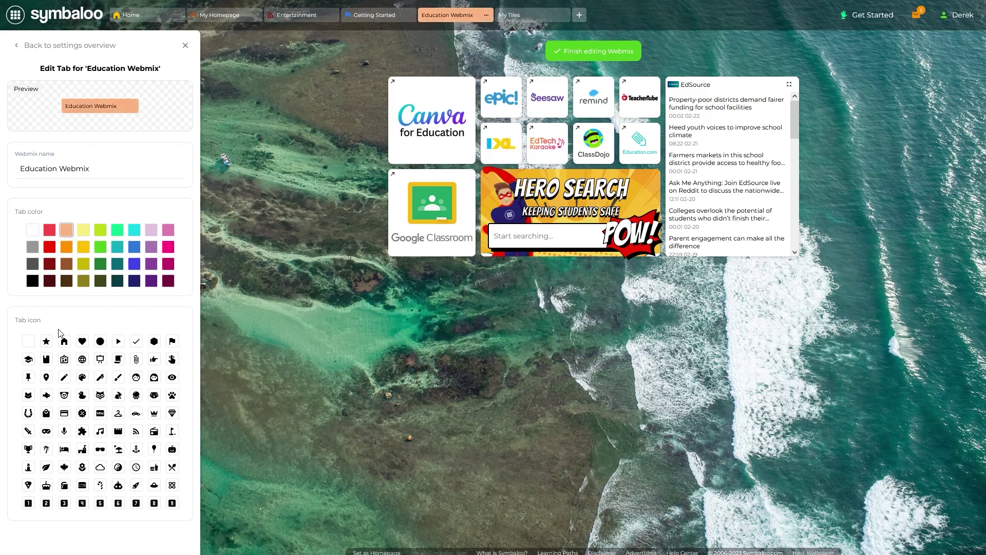
{"action": "left_click", "coordinate": [29, 360]}
{"action": "left_click", "coordinate": [95, 166]}
{"action": "key", "text": "BackSpace"}
{"action": "key", "text": "BackSpace"}
{"action": "key", "text": "BackSpace"}
{"action": "key", "text": "BackSpace"}
{"action": "key", "text": "BackSpace"}
{"action": "key", "text": "BackSpace"}
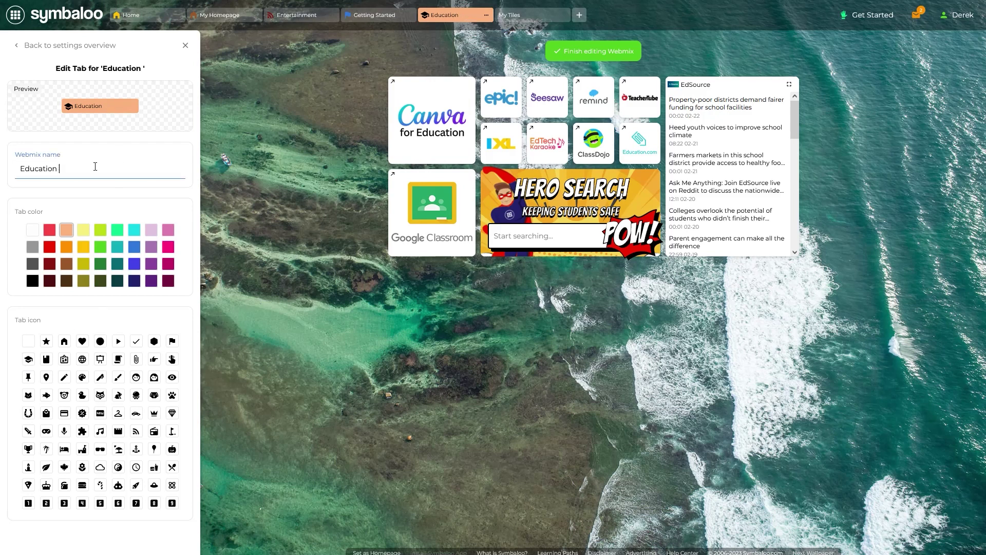
{"action": "key", "text": "BackSpace"}
{"action": "left_click", "coordinate": [57, 45]}
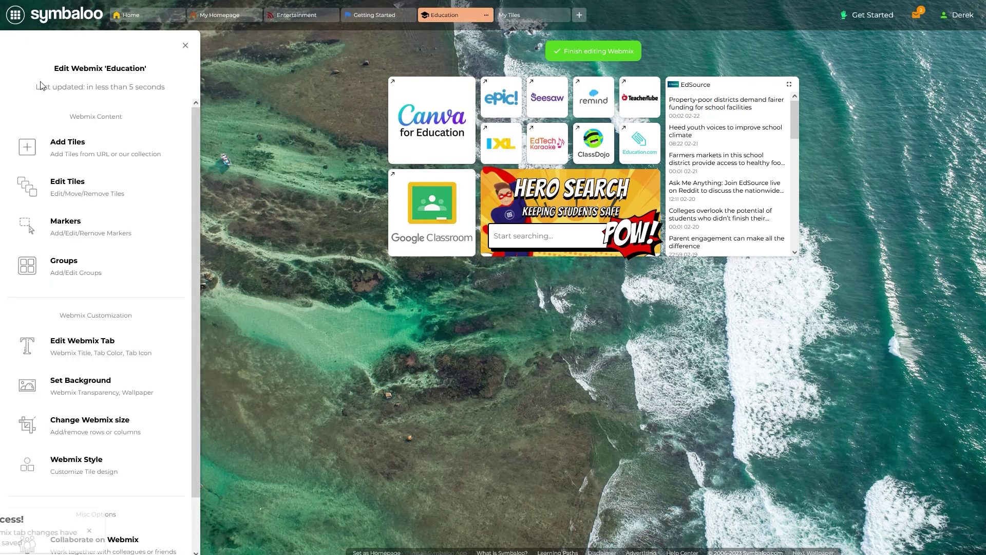
Step: Switch Webmix Transparency off in the background settings
{"action": "scroll", "coordinate": [77, 375], "scroll_direction": "down", "scroll_amount": 1}
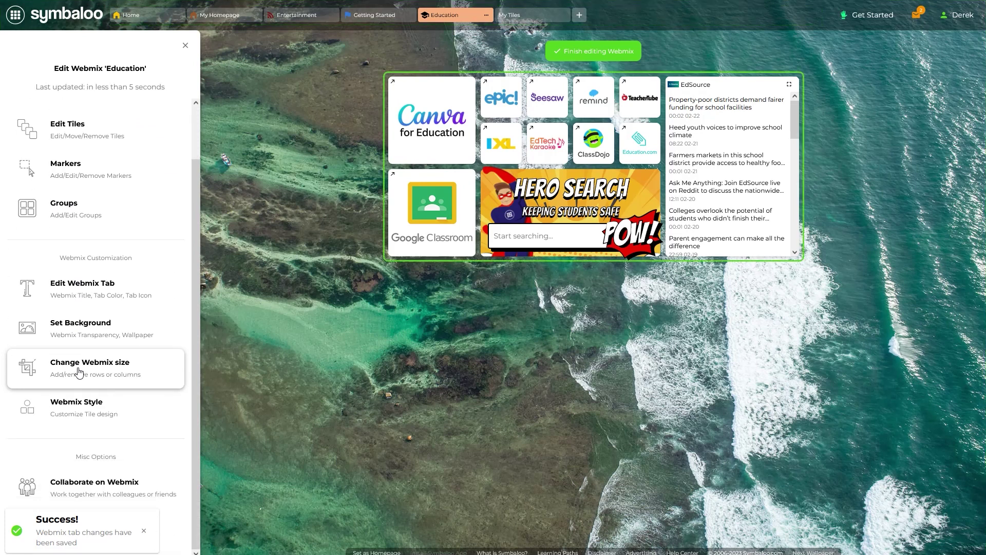
{"action": "left_click", "coordinate": [84, 341]}
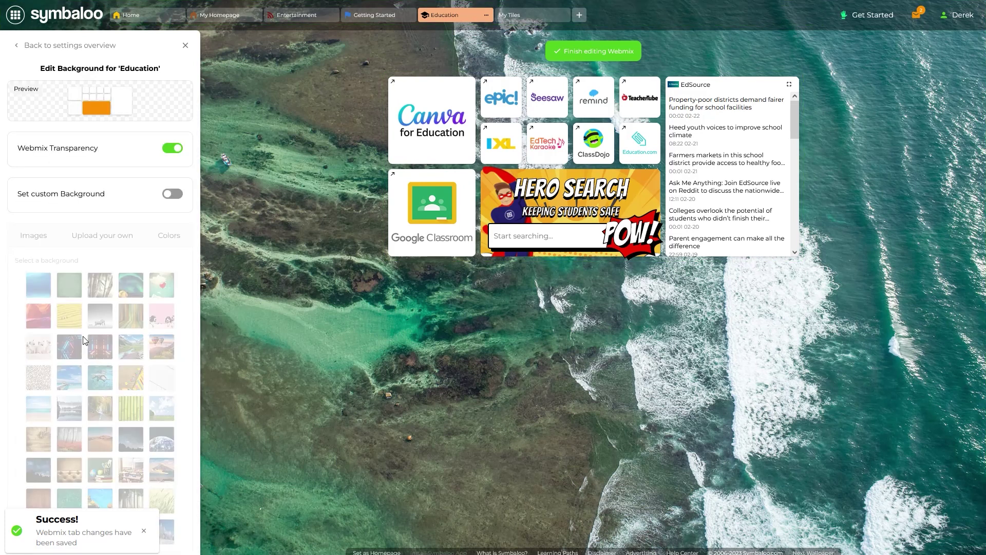
{"action": "left_click", "coordinate": [174, 149]}
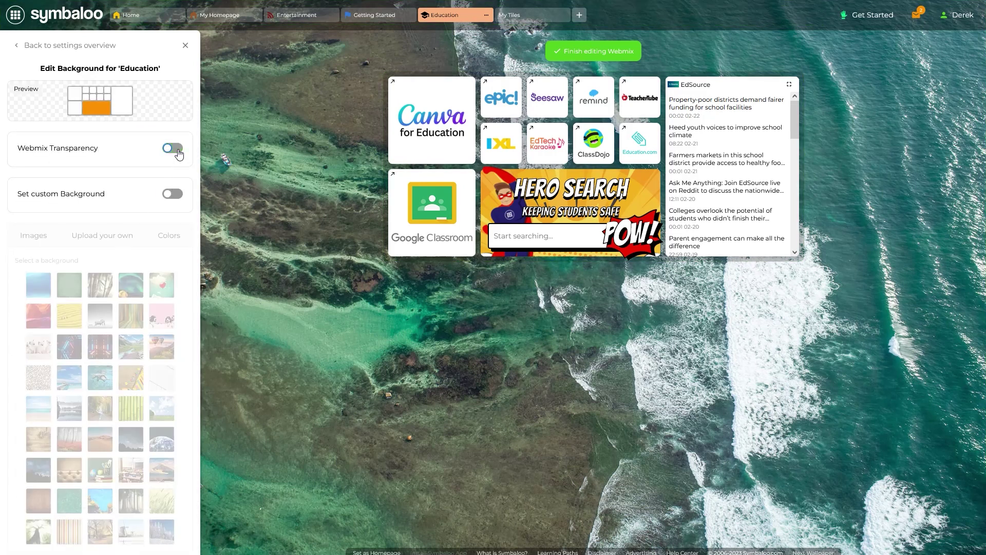
{"action": "left_click", "coordinate": [172, 149]}
{"action": "left_click", "coordinate": [170, 149]}
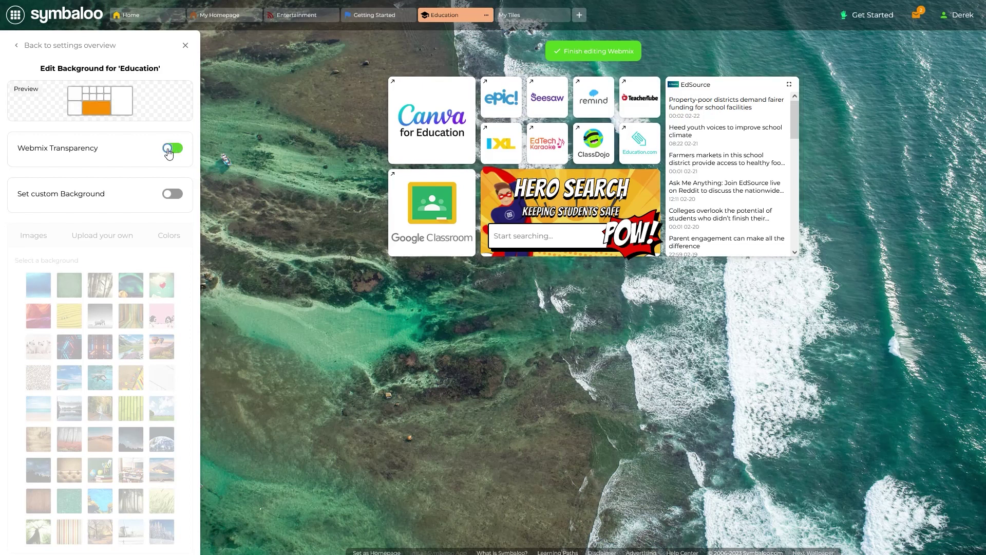
{"action": "left_click", "coordinate": [169, 150]}
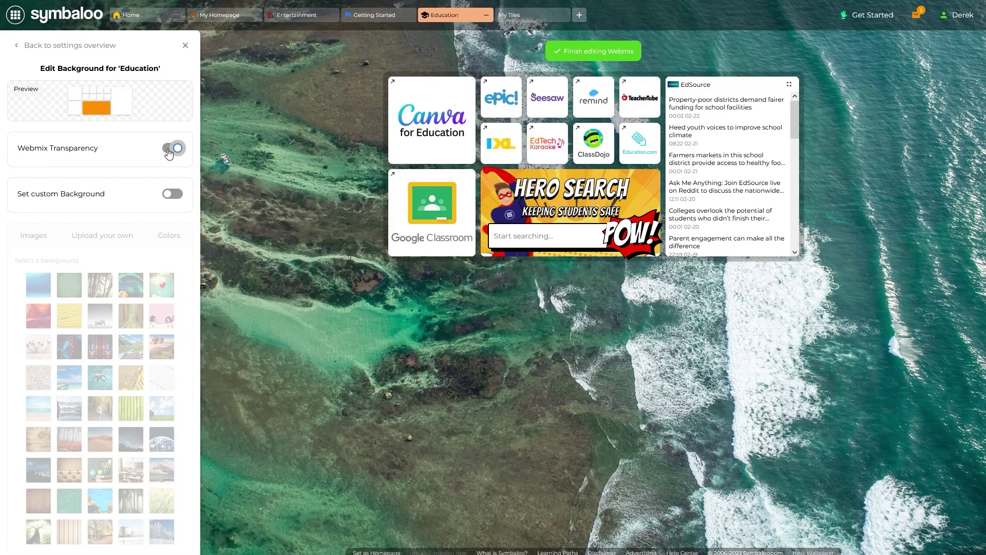
{"action": "left_click", "coordinate": [168, 150]}
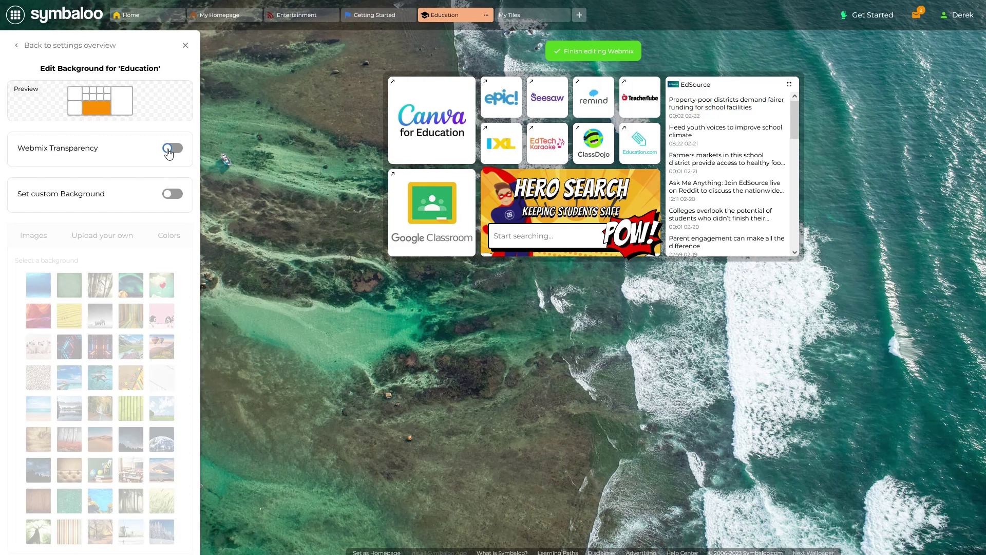
Step: Enable a custom background and pick the sea-turtle photo from the Images gallery
{"action": "left_click", "coordinate": [171, 197]}
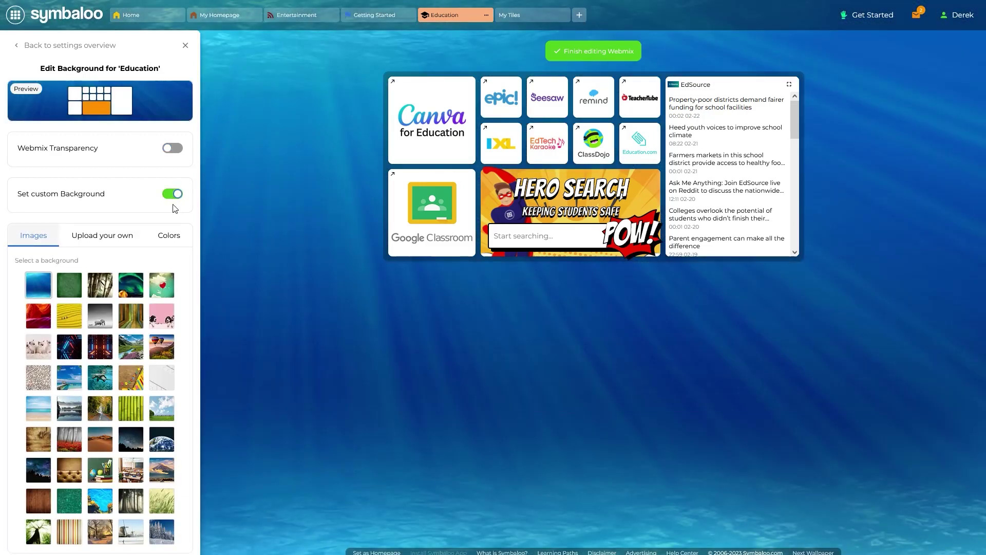
{"action": "left_click", "coordinate": [72, 290]}
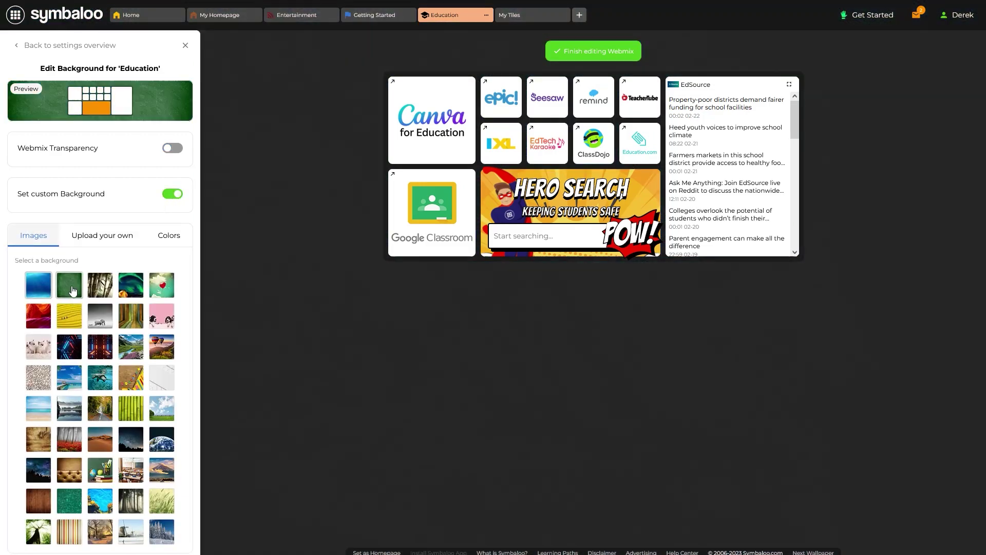
{"action": "left_click", "coordinate": [103, 296]}
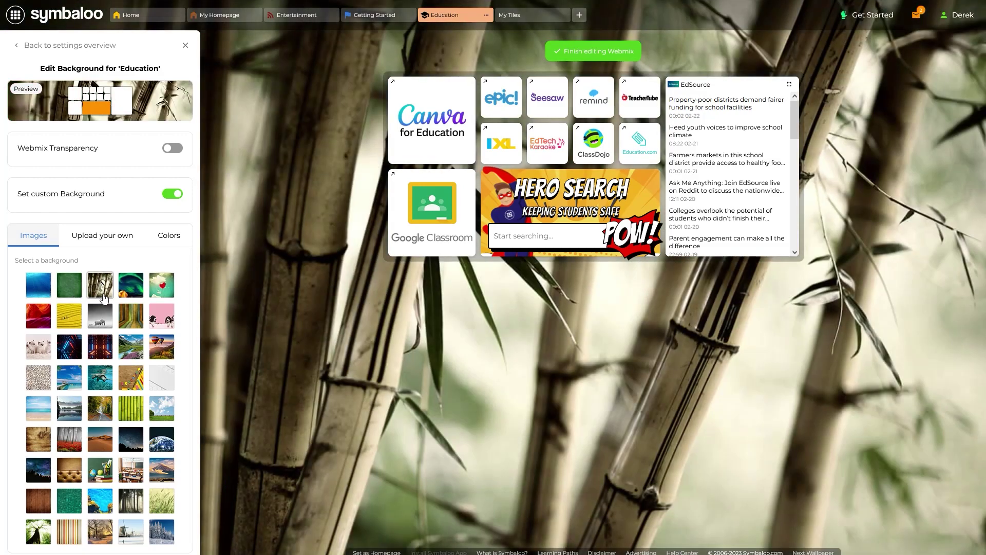
{"action": "left_click", "coordinate": [131, 285]}
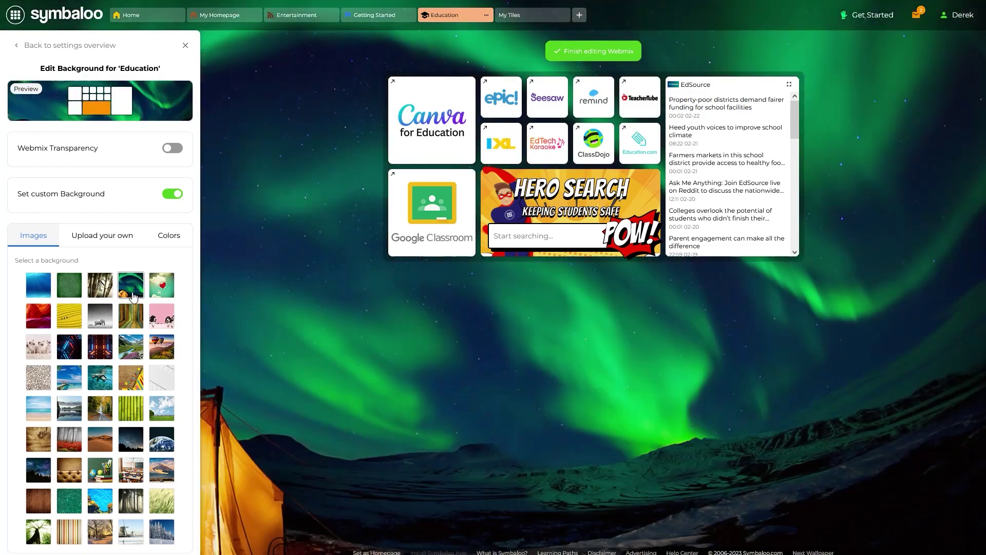
{"action": "left_click", "coordinate": [171, 292]}
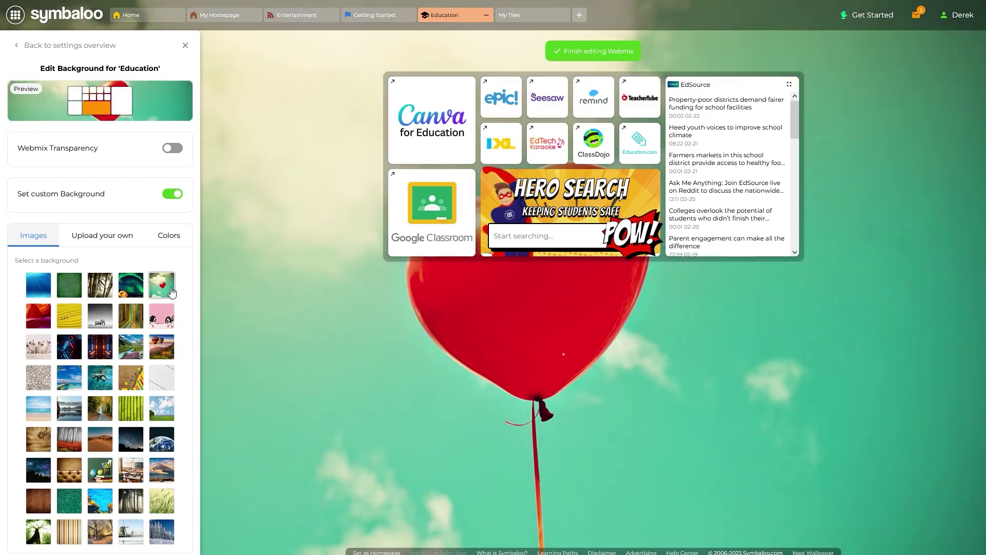
{"action": "left_click", "coordinate": [113, 239]}
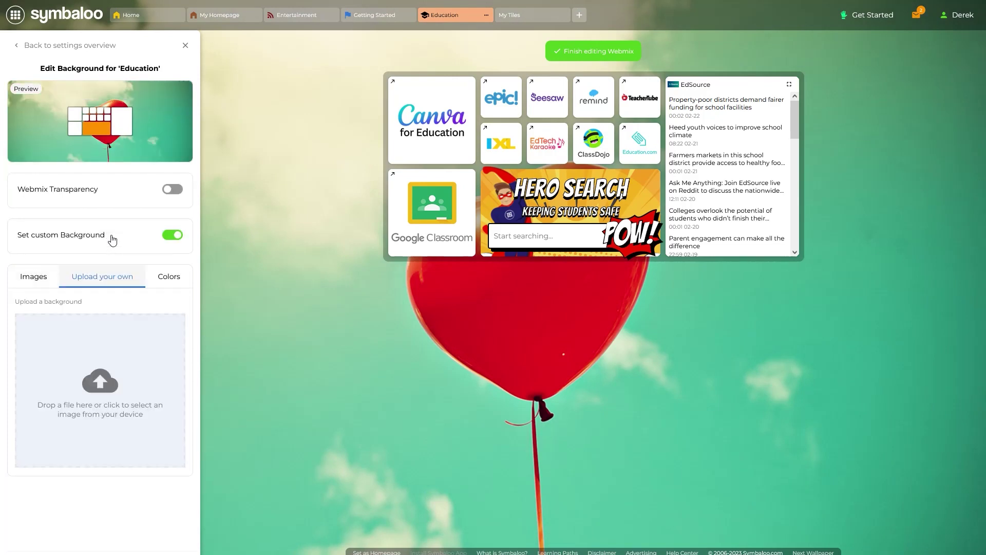
{"action": "left_click", "coordinate": [168, 277]}
{"action": "left_click", "coordinate": [50, 320]}
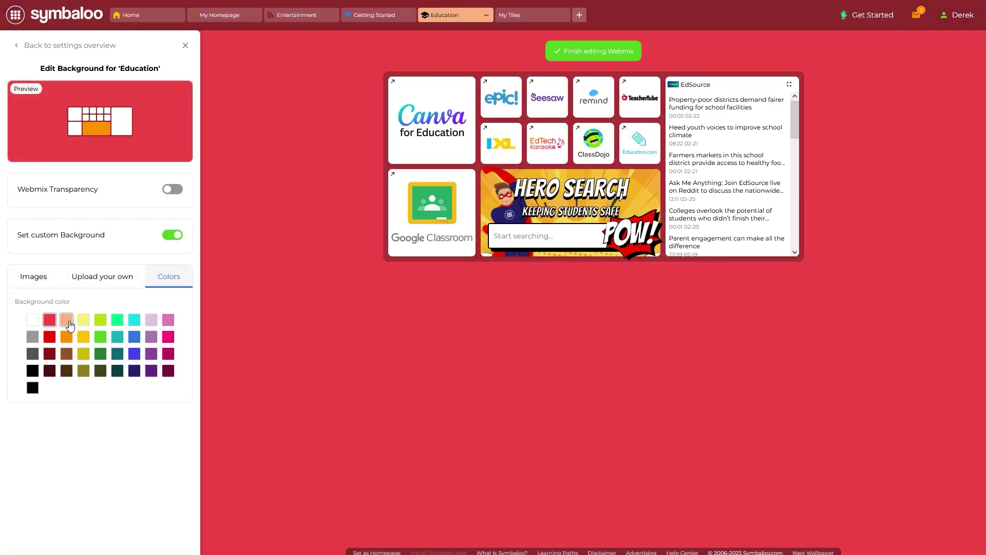
{"action": "left_click", "coordinate": [69, 323]}
{"action": "left_click", "coordinate": [113, 283]}
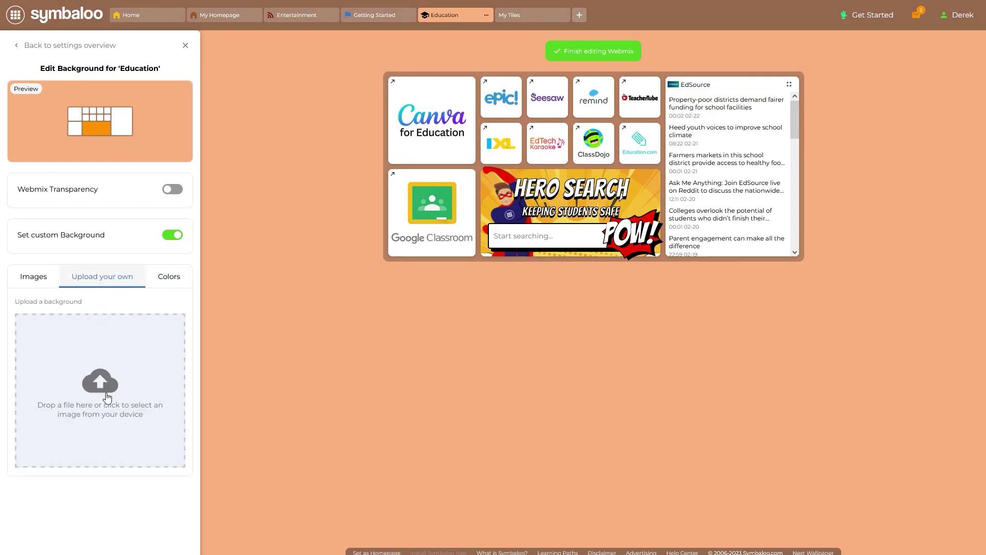
{"action": "left_click", "coordinate": [41, 282]}
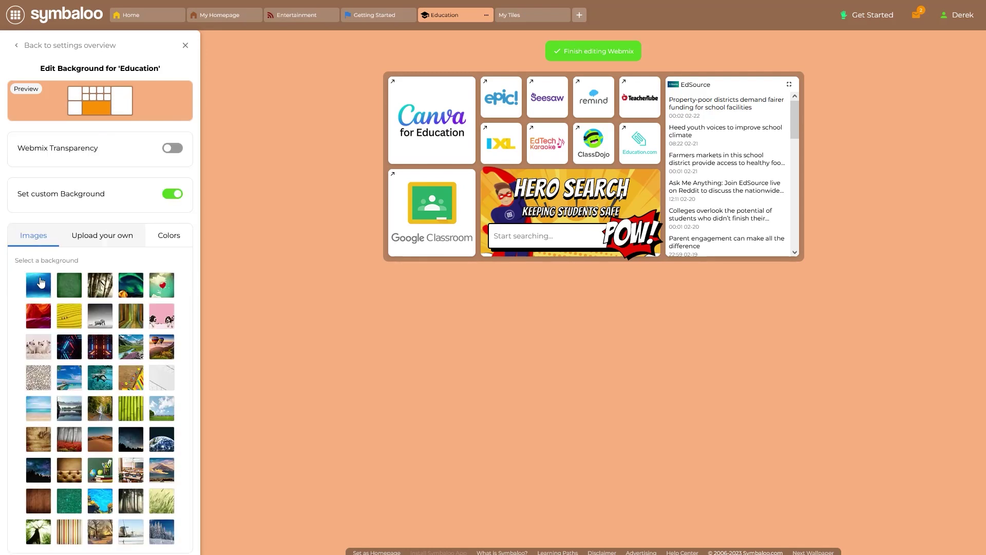
{"action": "left_click", "coordinate": [99, 383]}
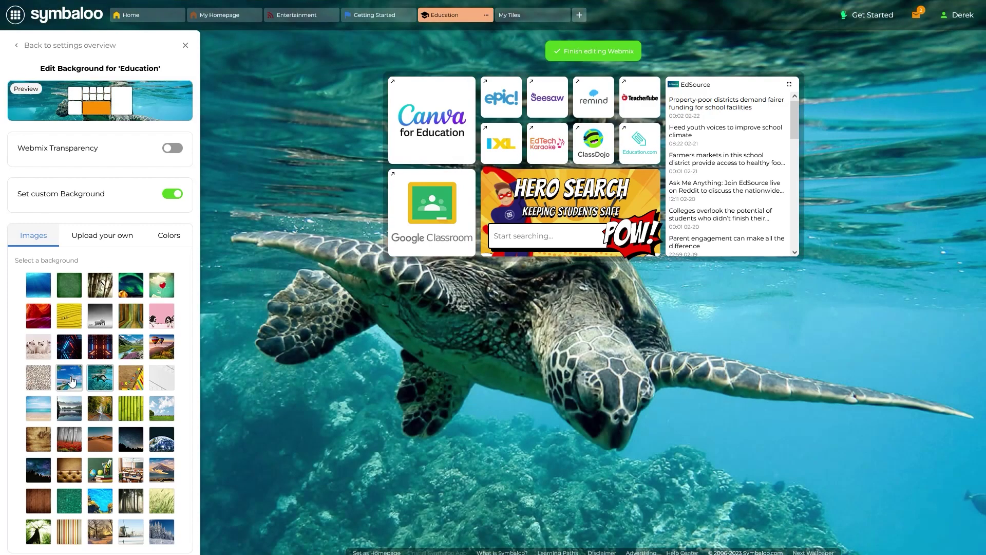
Step: Enlarge the webmix grid with extra rows and columns in Edit Size
{"action": "left_click", "coordinate": [41, 46]}
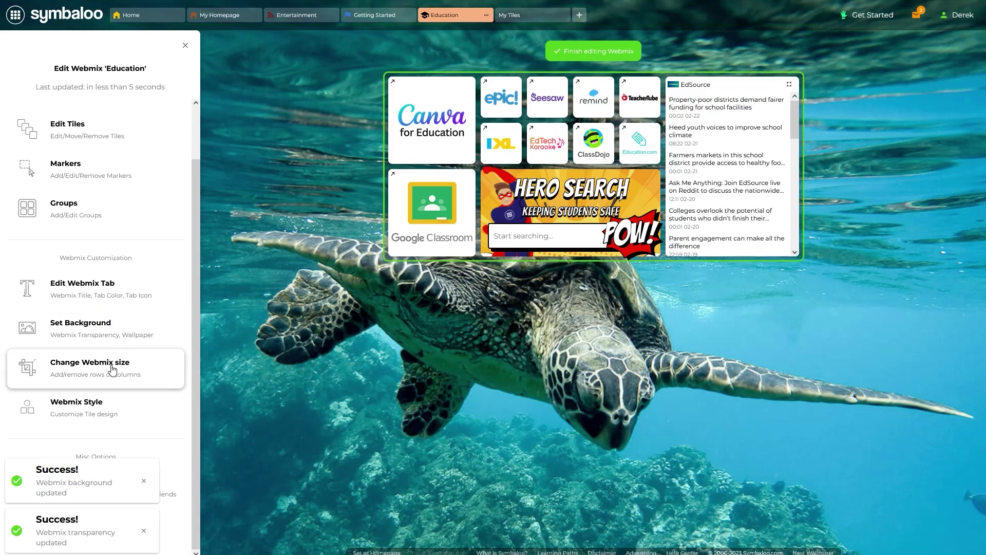
{"action": "left_click", "coordinate": [112, 371]}
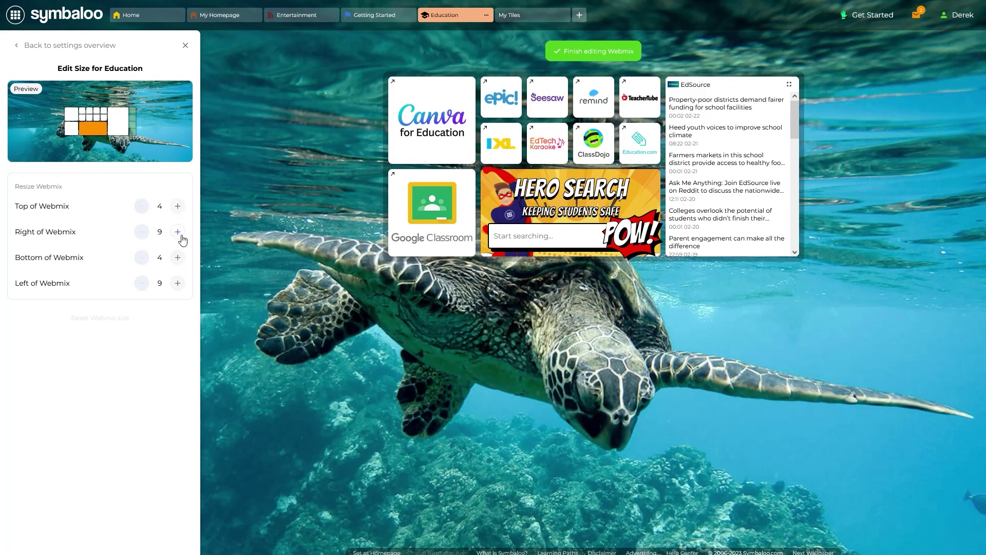
{"action": "left_click", "coordinate": [177, 257]}
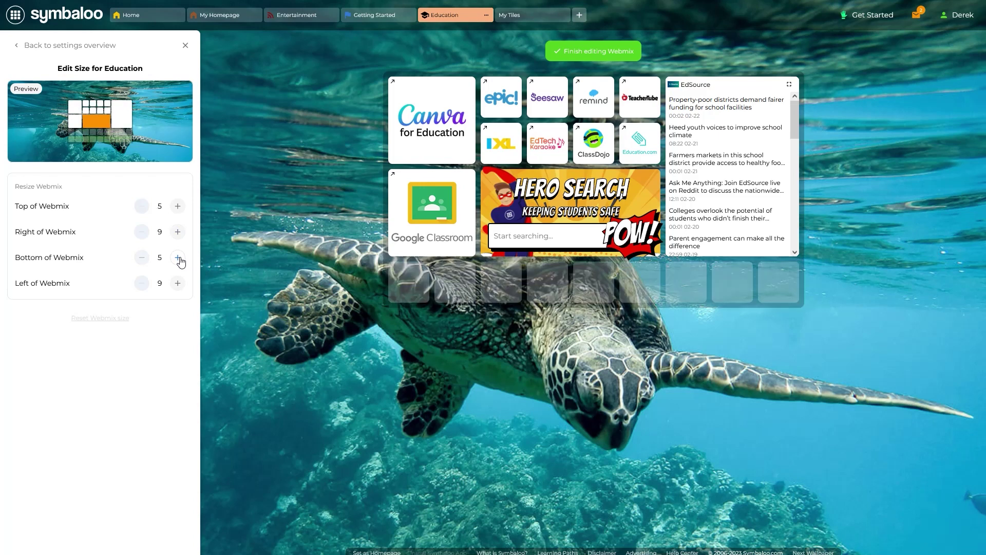
{"action": "left_click", "coordinate": [178, 258]}
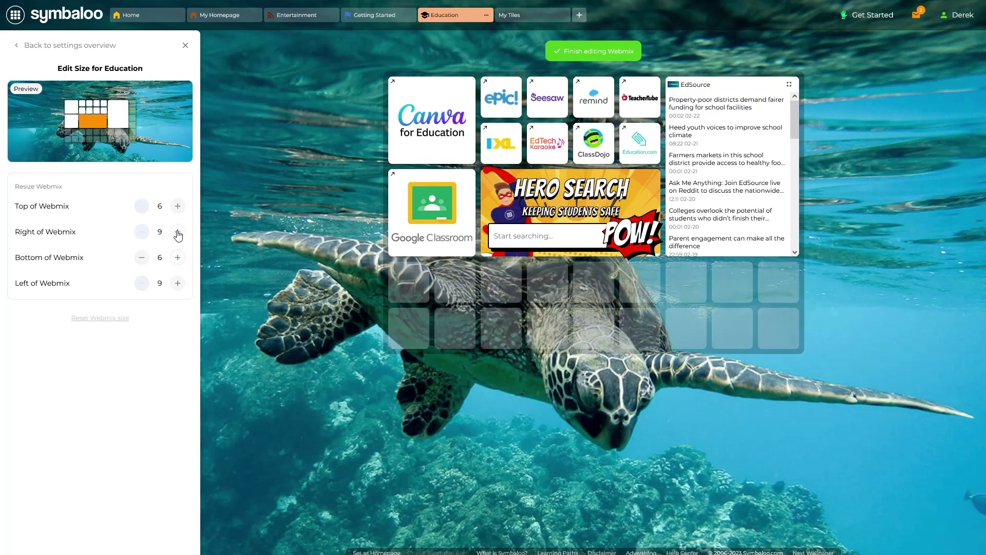
{"action": "left_click", "coordinate": [178, 231]}
{"action": "left_click", "coordinate": [178, 232]}
{"action": "left_click", "coordinate": [177, 283]}
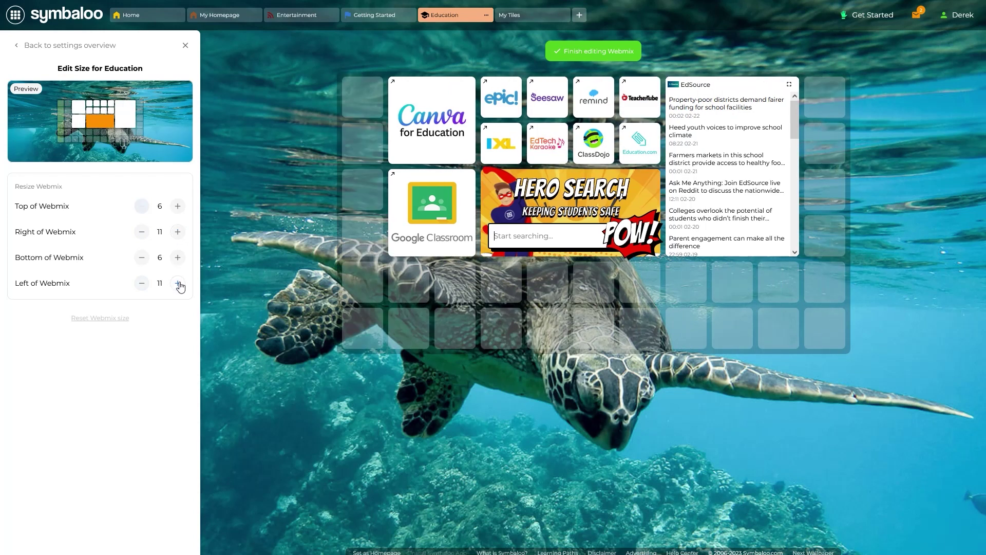
Step: Restore the webmix size to 4 top, 9 right, 4 bottom, 9 left
{"action": "left_click", "coordinate": [142, 283]}
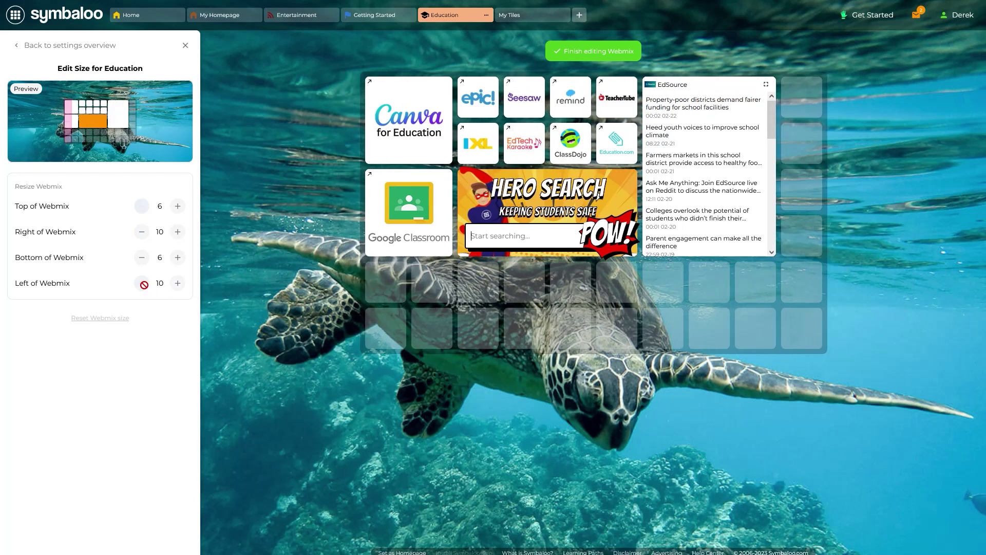
{"action": "left_click", "coordinate": [142, 257]}
{"action": "left_click", "coordinate": [142, 232]}
{"action": "left_click", "coordinate": [141, 257]}
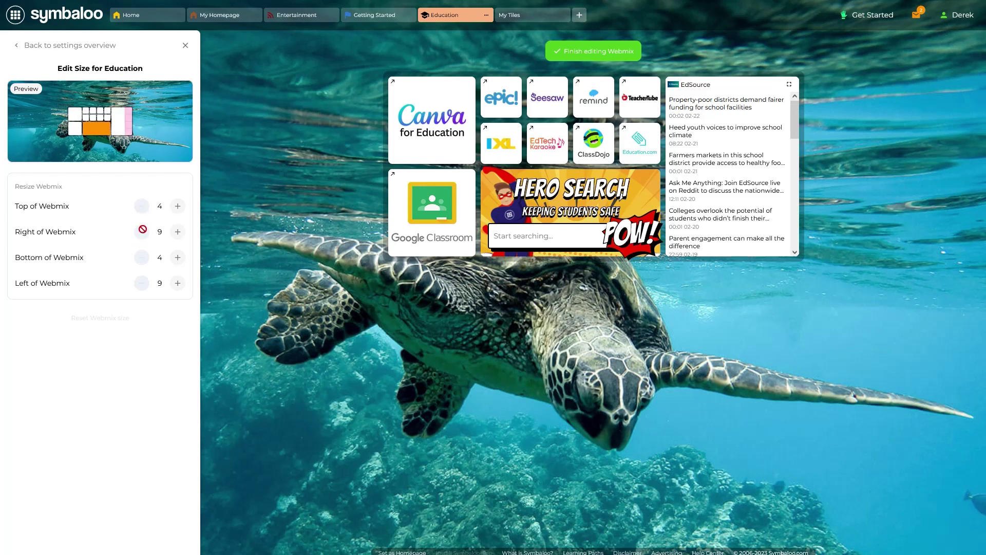
{"action": "left_click", "coordinate": [177, 287]}
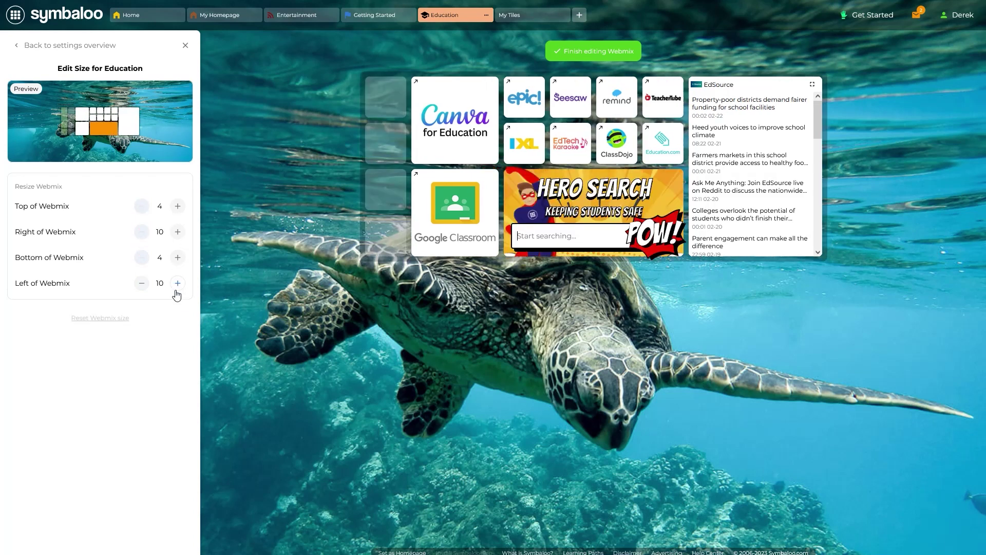
{"action": "left_click", "coordinate": [142, 283]}
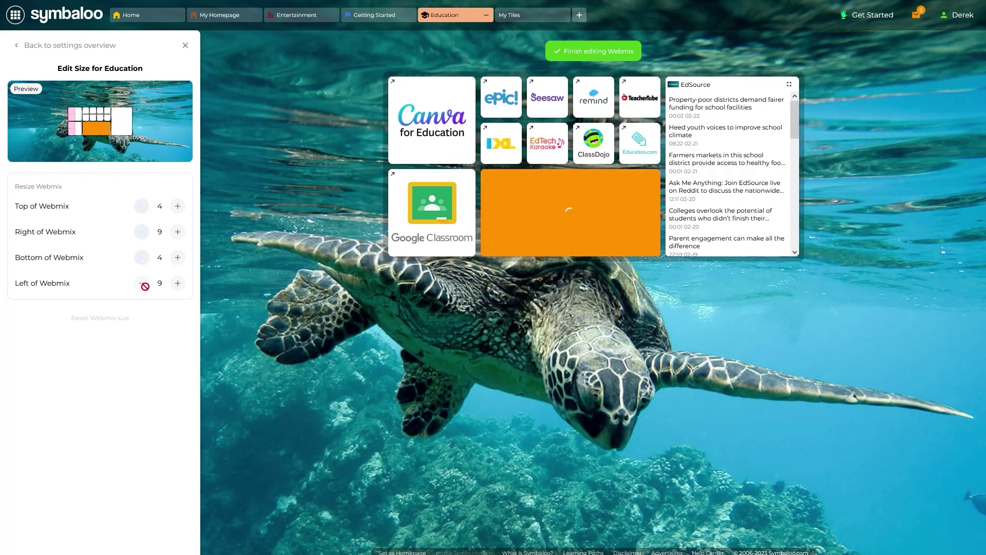
{"action": "left_click", "coordinate": [46, 52]}
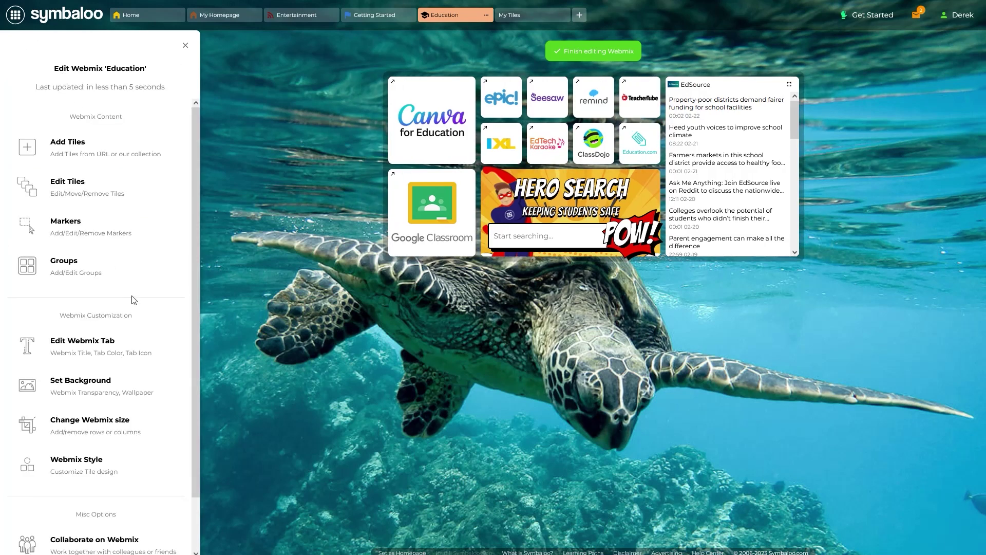
Step: Choose the Circles tile style after trying Rectangles and Default
{"action": "scroll", "coordinate": [132, 308], "scroll_direction": "down", "scroll_amount": 2}
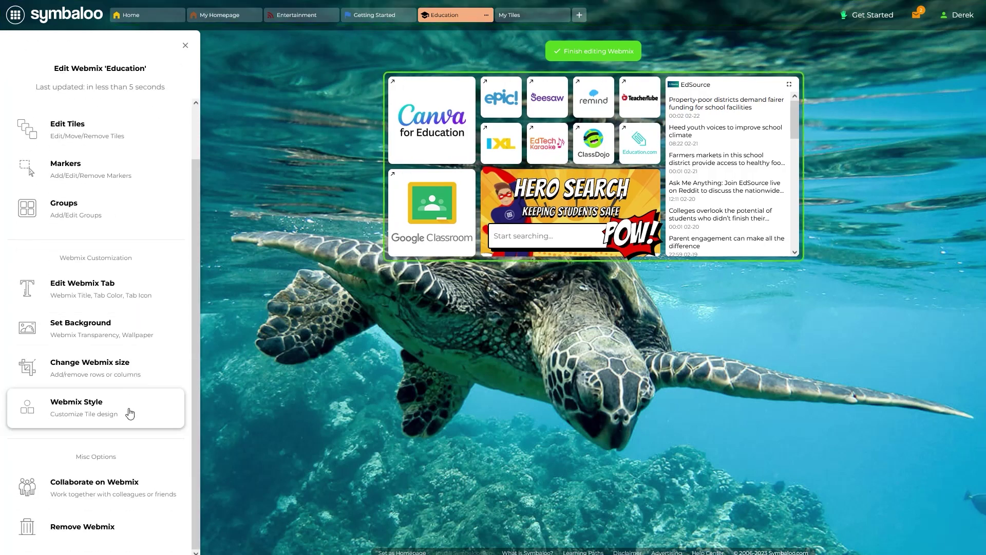
{"action": "left_click", "coordinate": [106, 420]}
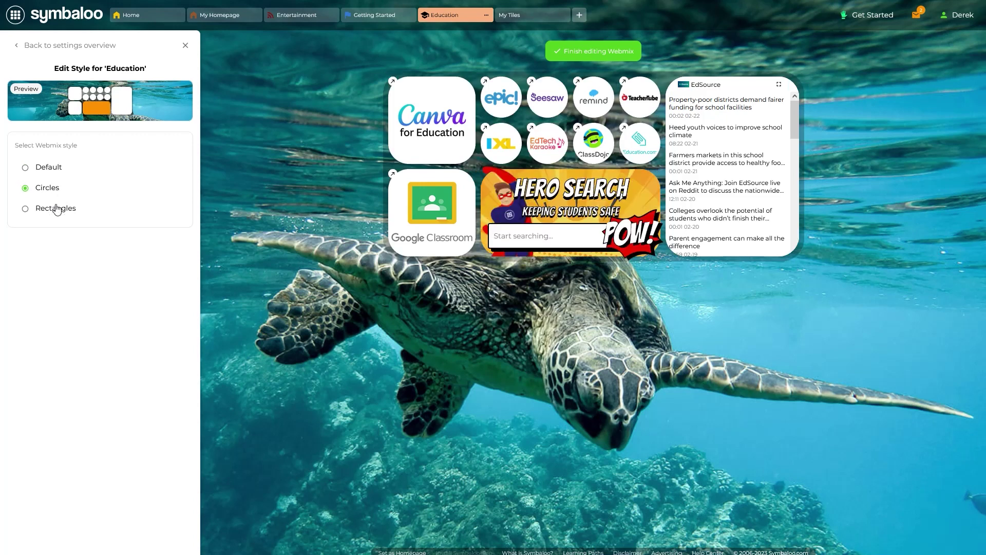
{"action": "left_click", "coordinate": [57, 207]}
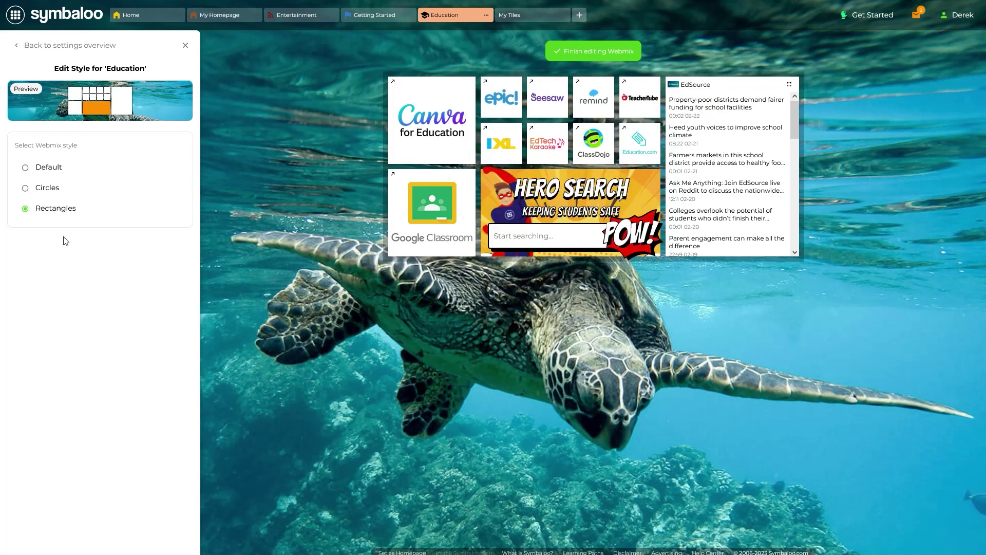
{"action": "left_click", "coordinate": [48, 188]}
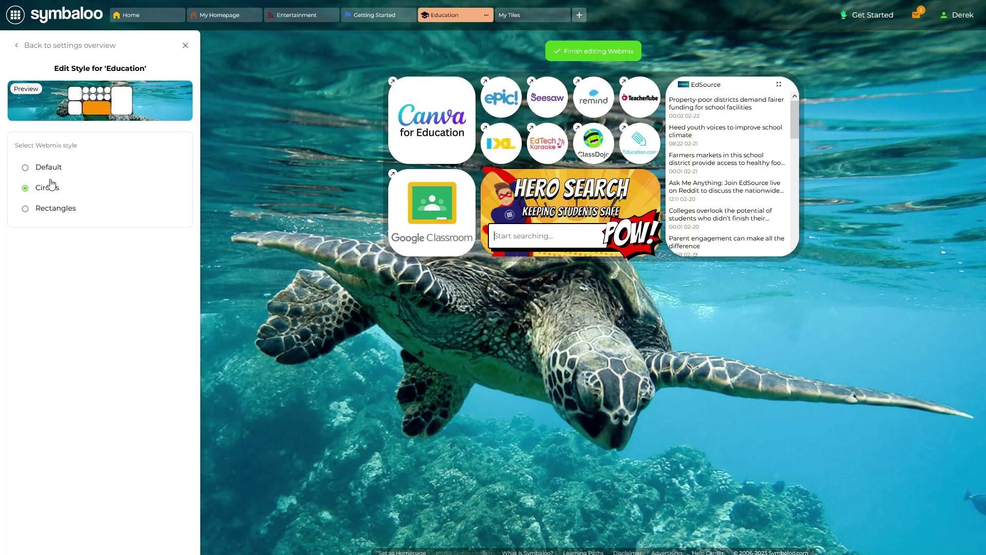
{"action": "left_click", "coordinate": [48, 167]}
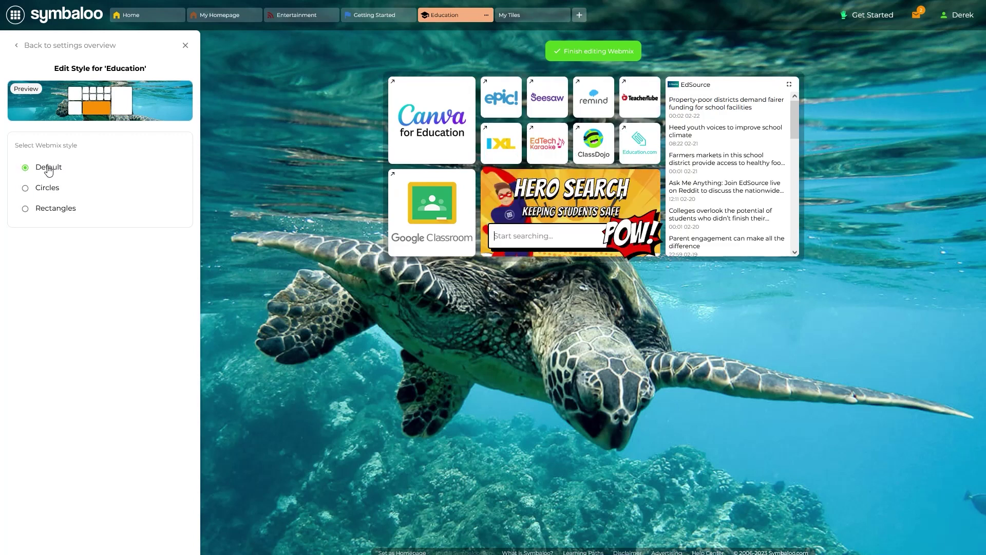
{"action": "left_click", "coordinate": [44, 190]}
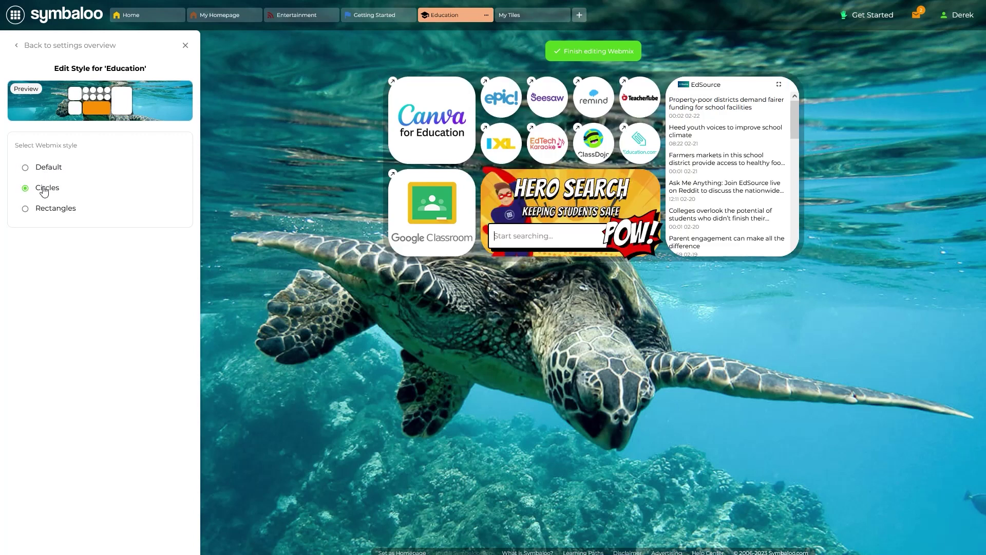
{"action": "left_click", "coordinate": [20, 45]}
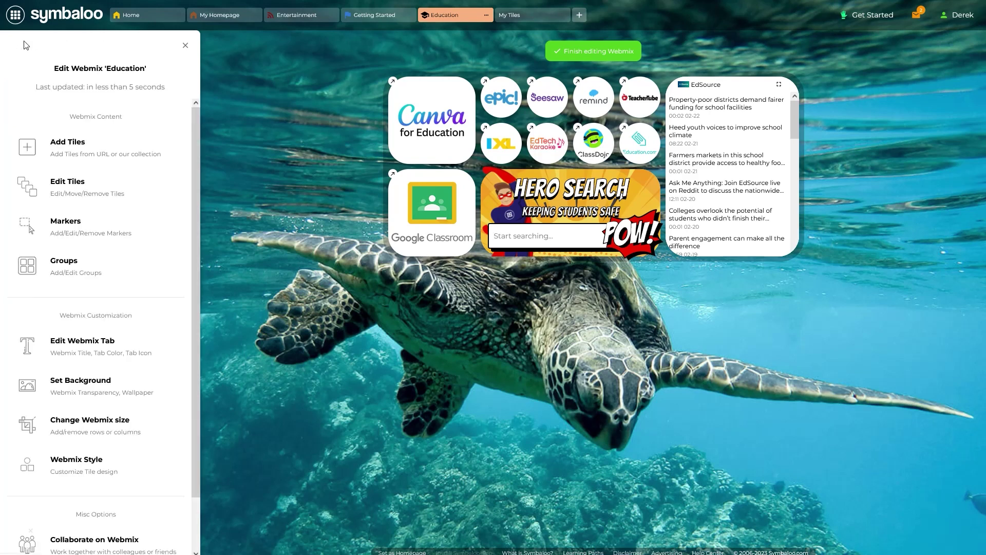
{"action": "scroll", "coordinate": [113, 354], "scroll_direction": "down", "scroll_amount": 1}
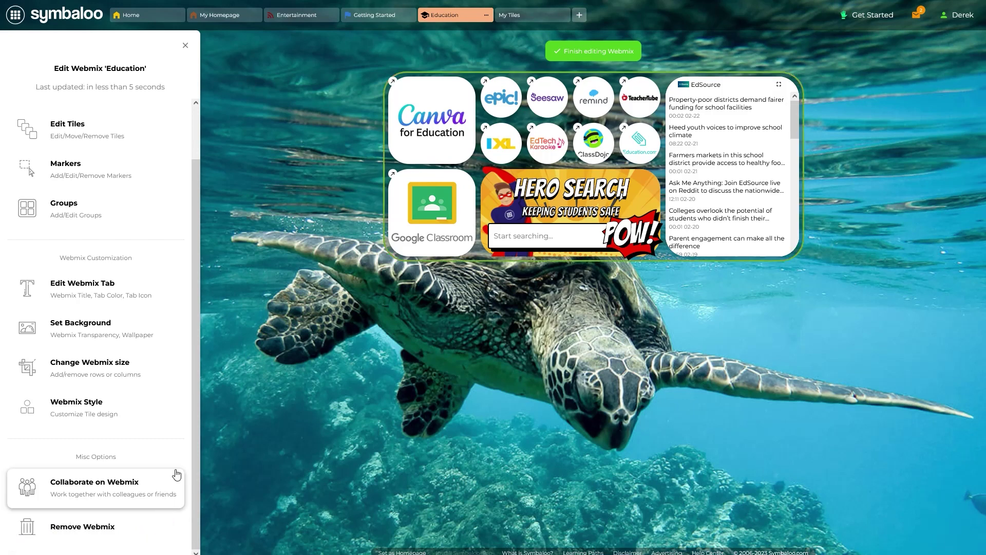
{"action": "scroll", "coordinate": [172, 186], "scroll_direction": "up", "scroll_amount": 1}
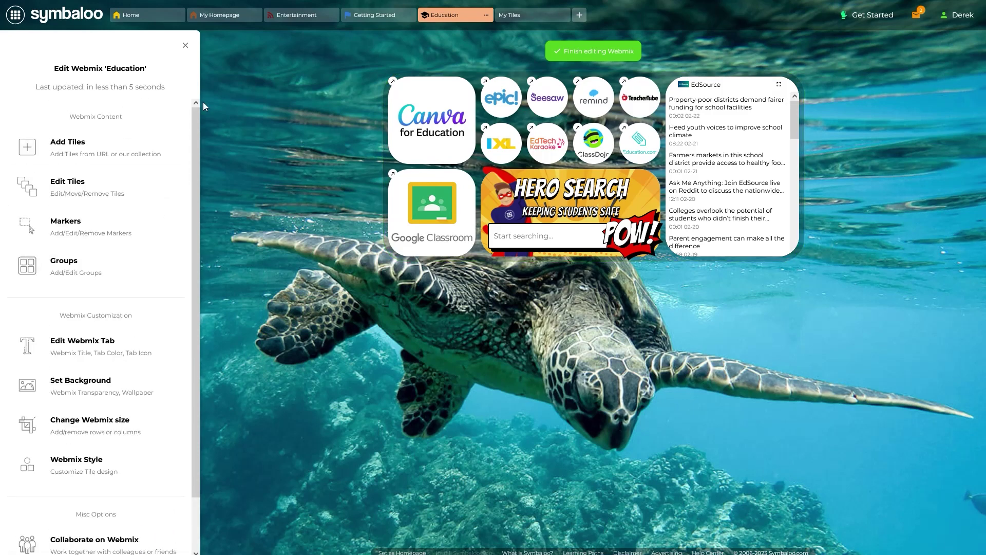
Step: Close the webmix editor and share the Education webmix
{"action": "left_click", "coordinate": [185, 47]}
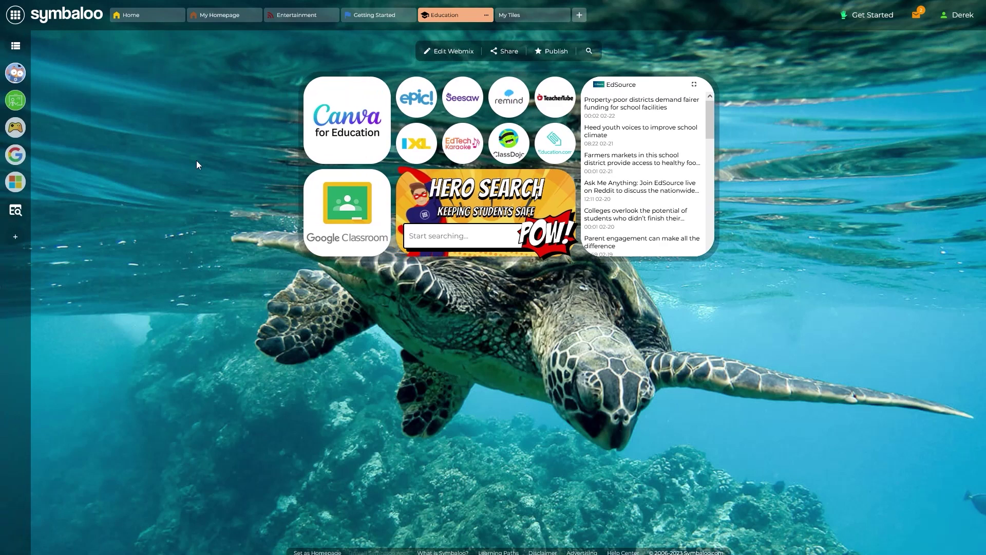
{"action": "left_click", "coordinate": [508, 51]}
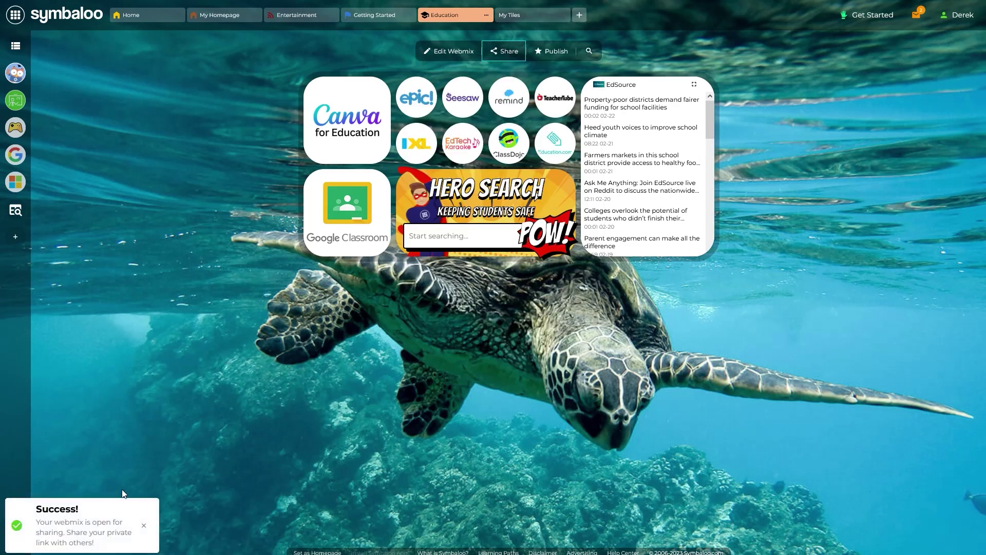
{"action": "left_click", "coordinate": [144, 525]}
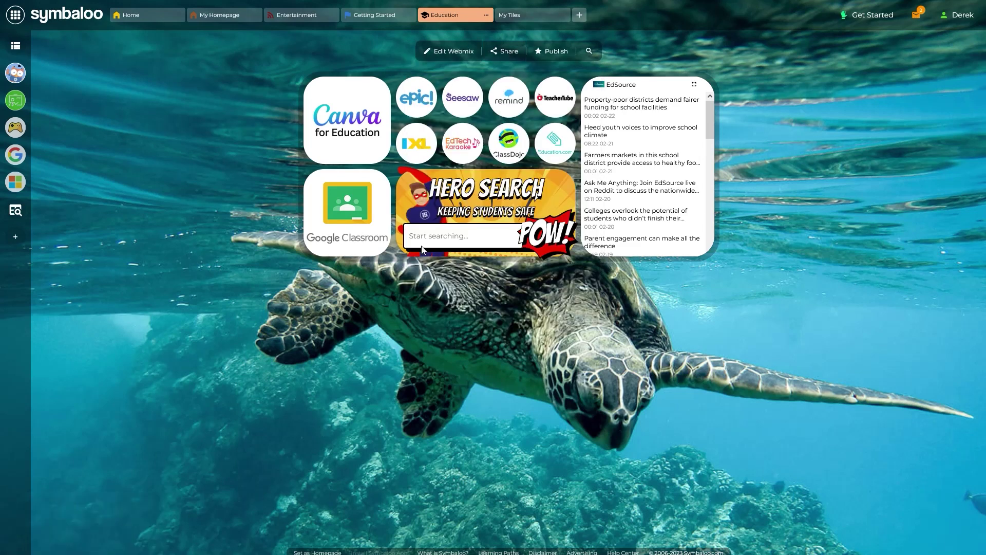
{"action": "left_click", "coordinate": [497, 58]}
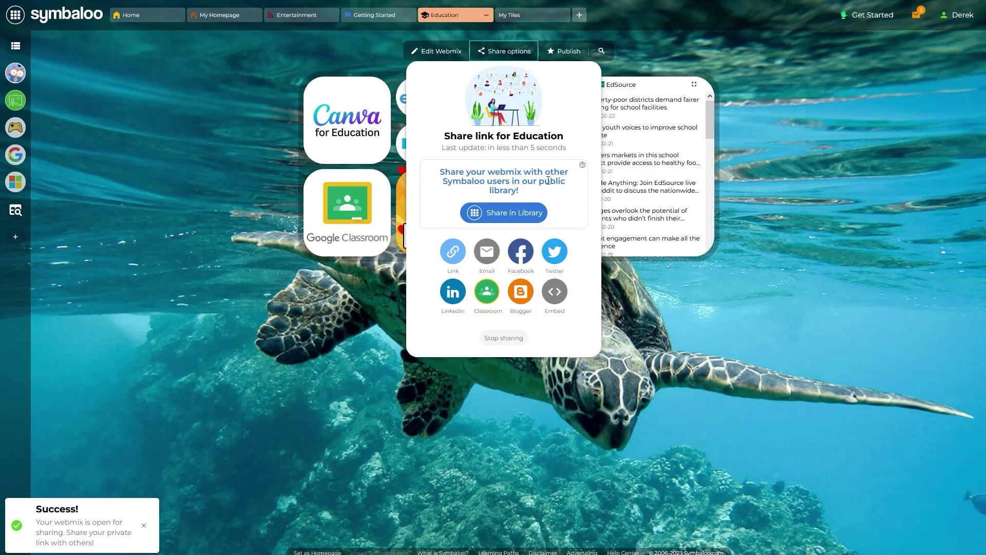
Step: Copy the Education webmix's share link, then stop sharing it
{"action": "left_click", "coordinate": [453, 256]}
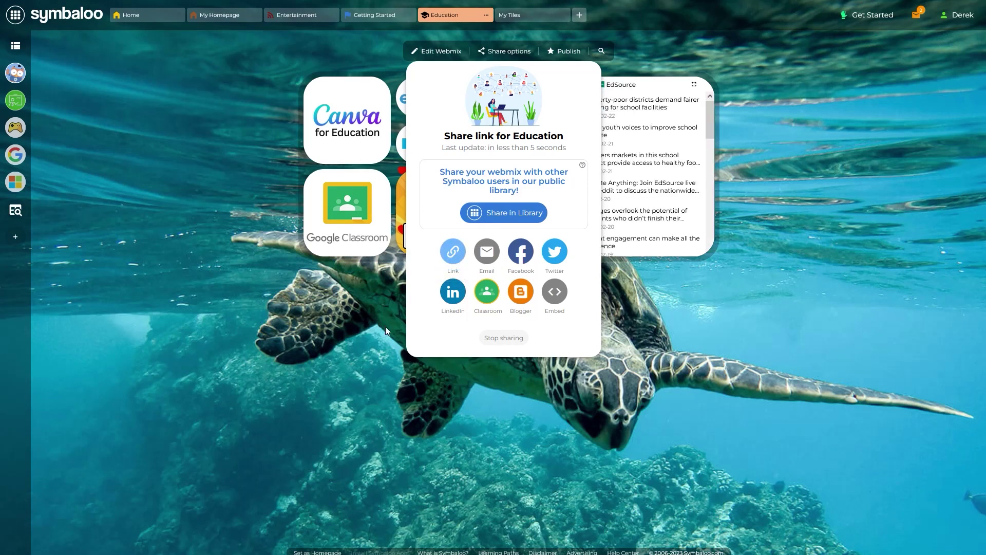
{"action": "left_click", "coordinate": [510, 340]}
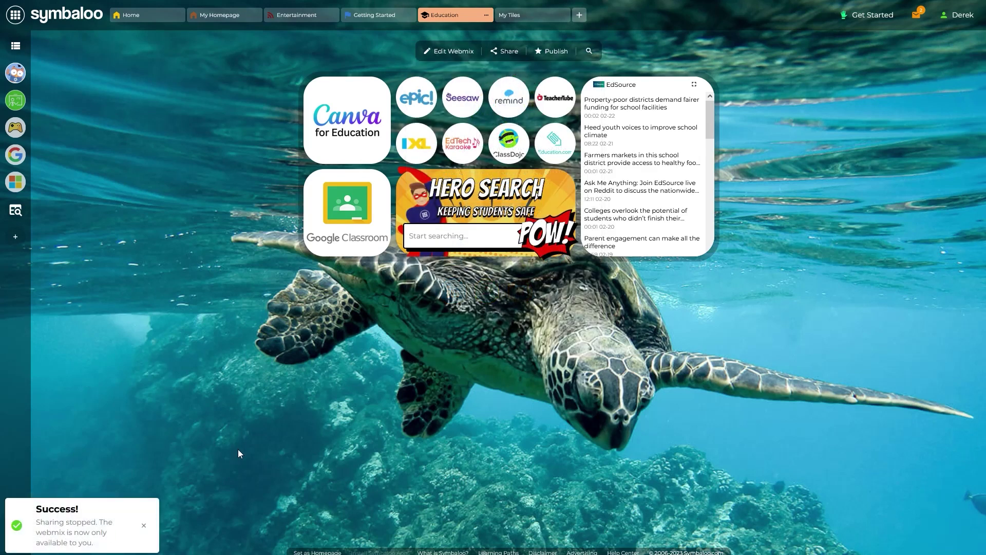
Step: Dismiss the 'Sharing stopped' success notification
{"action": "left_click", "coordinate": [146, 525]}
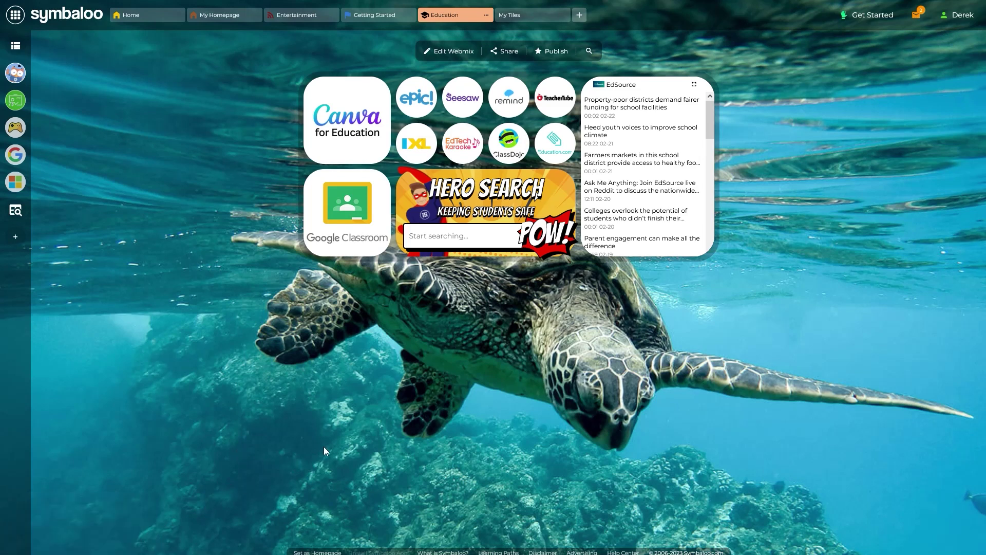